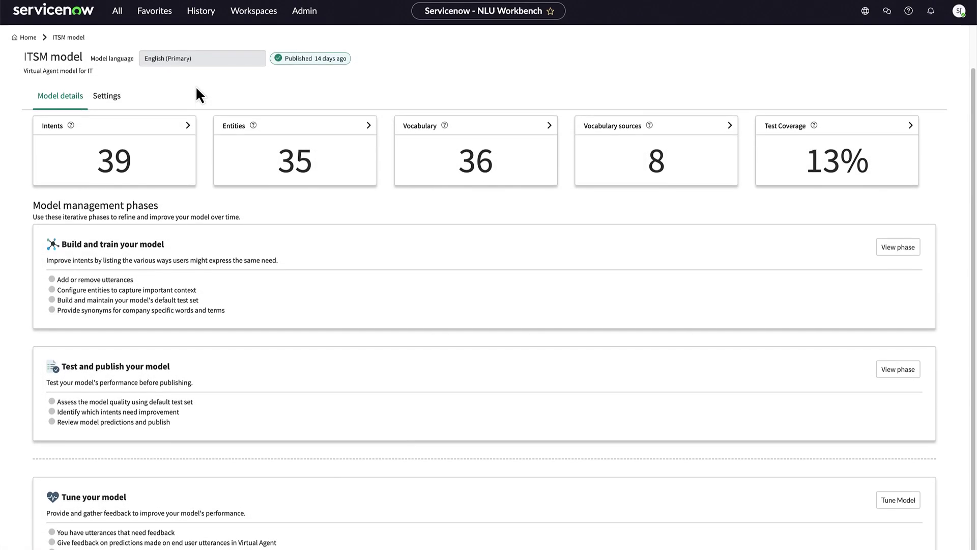
# Return via the Home breadcrumb to the Virtual Agent NLU models list
pyautogui.click(26, 39)
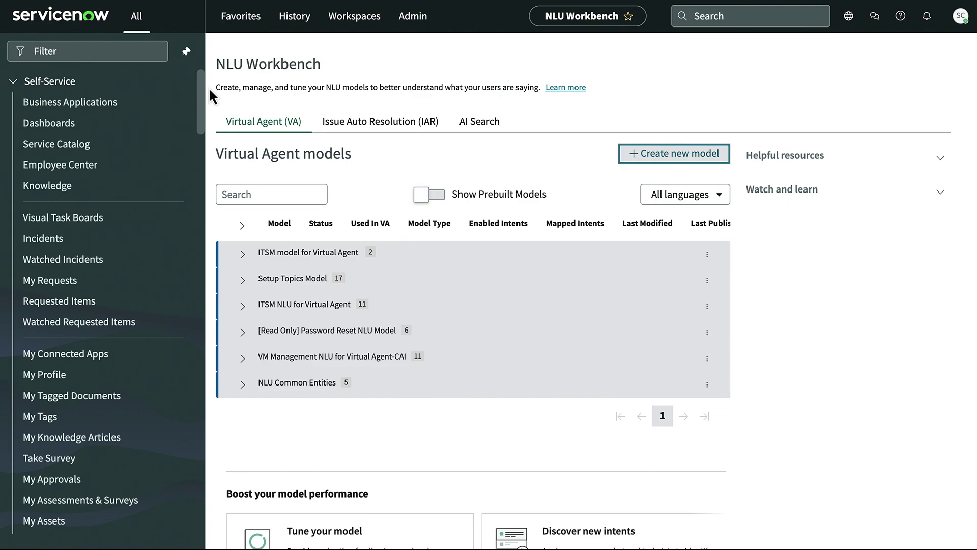
# Review the model creation options and existing models, then select the ITSM model again
pyautogui.click(686, 155)
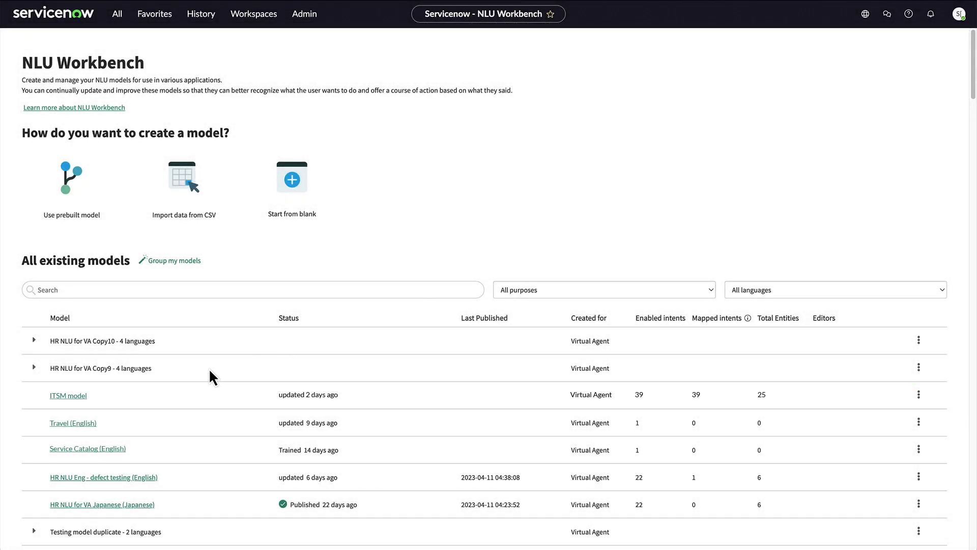
pyautogui.click(68, 397)
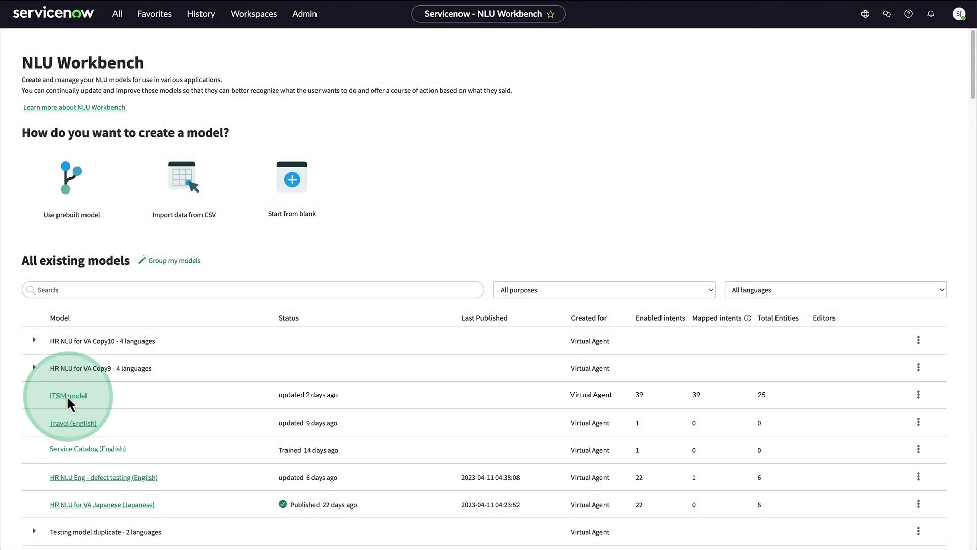
# Review the ITSM #ResolveIncident intent's utterances and Try model panel, then return to the intents list
pyautogui.click(896, 249)
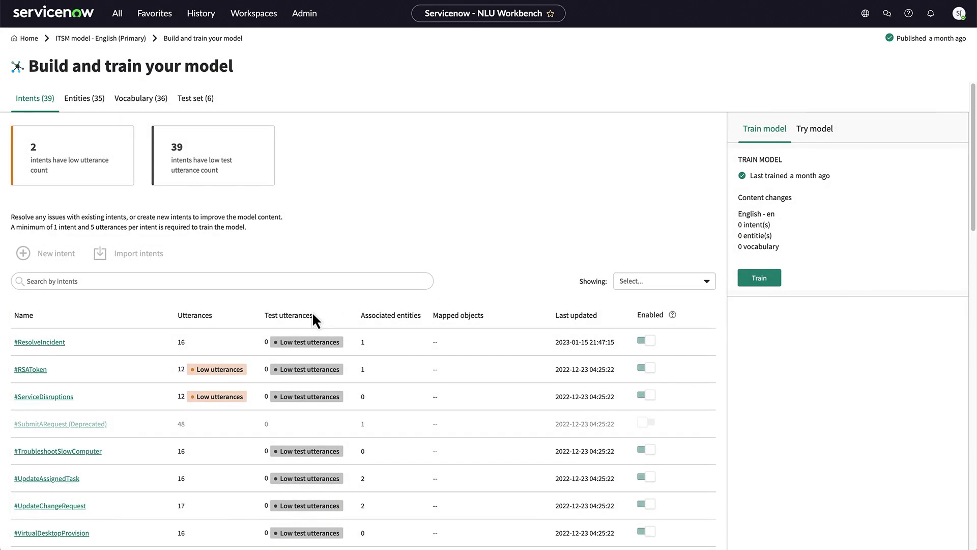
pyautogui.click(38, 341)
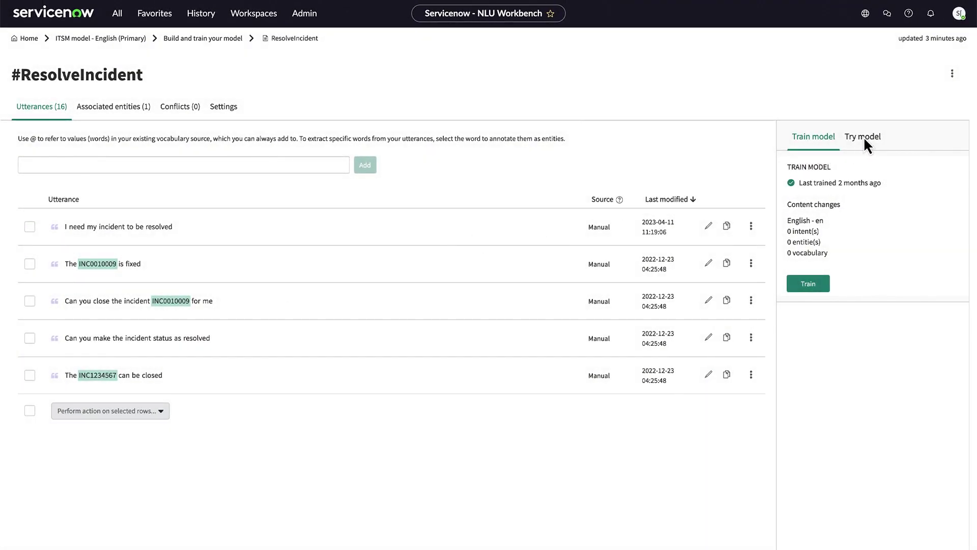
pyautogui.click(864, 137)
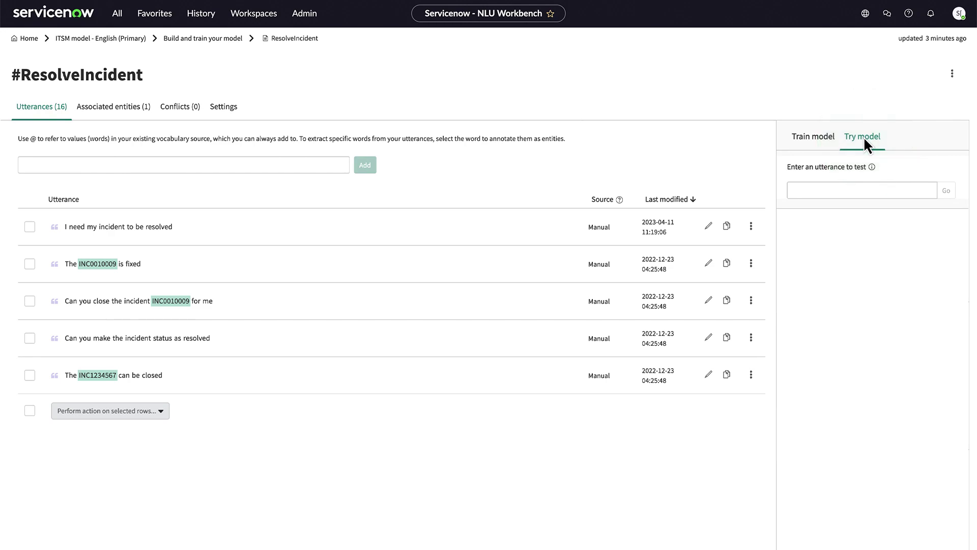
pyautogui.click(196, 39)
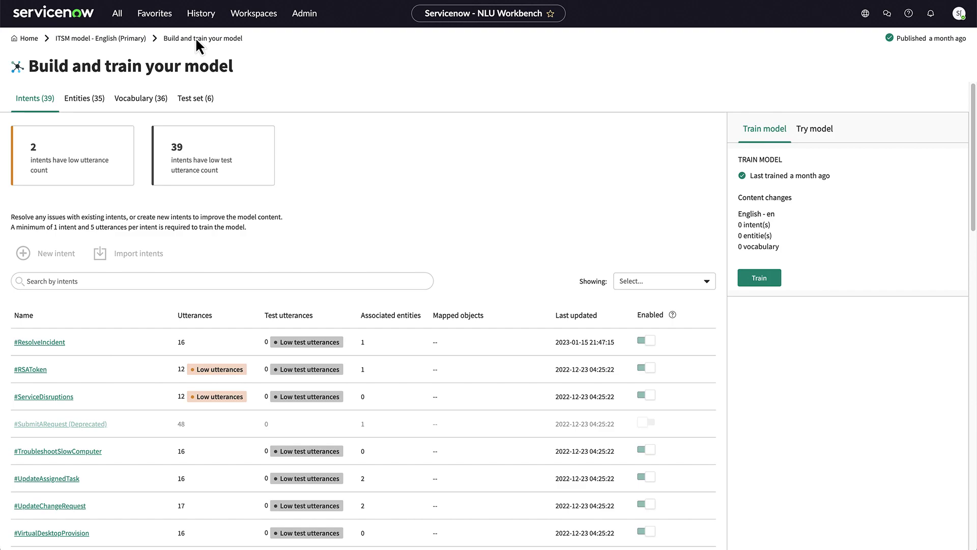
# Train the ITSM model and view its default test set at 78% coverage
pyautogui.click(759, 277)
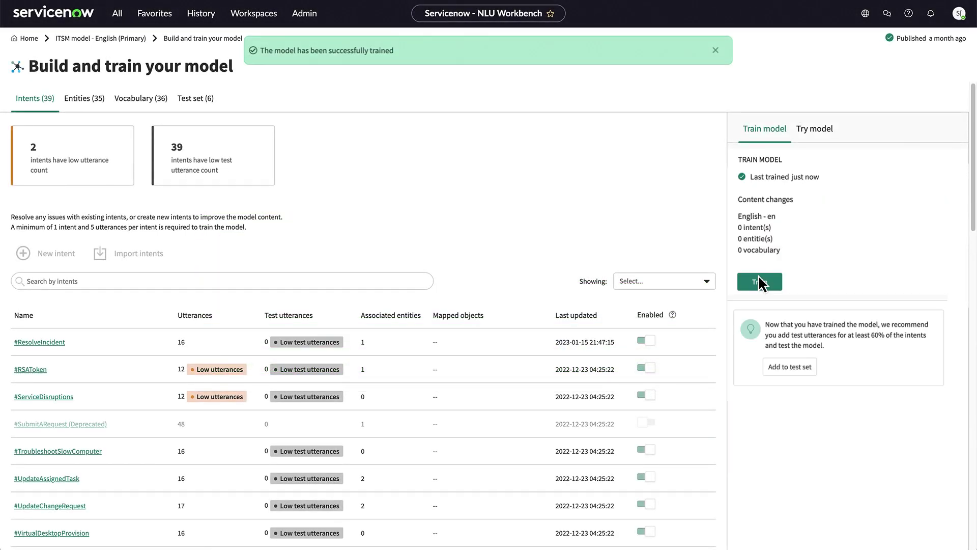
pyautogui.click(196, 98)
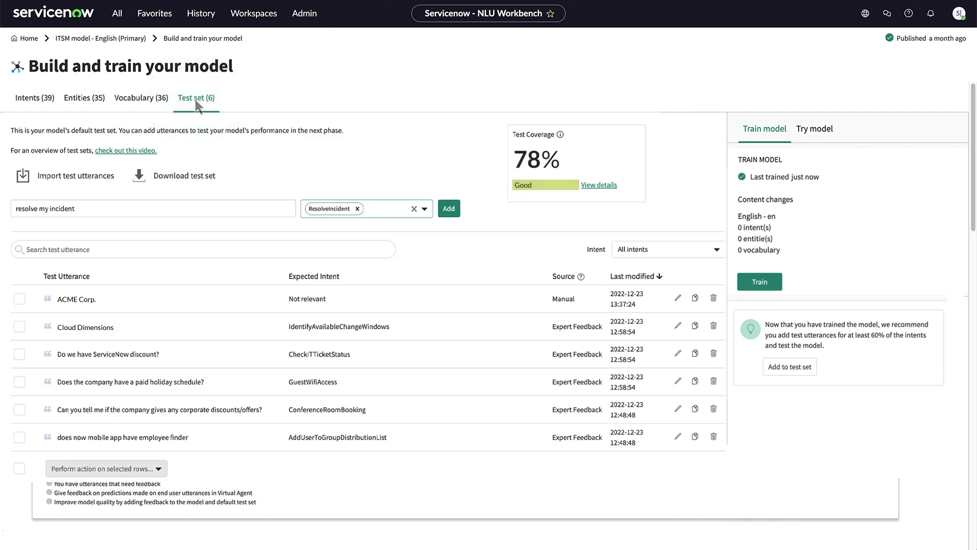
# Run a new test on the ITSM model (78% correct) and publish the model
pyautogui.click(105, 40)
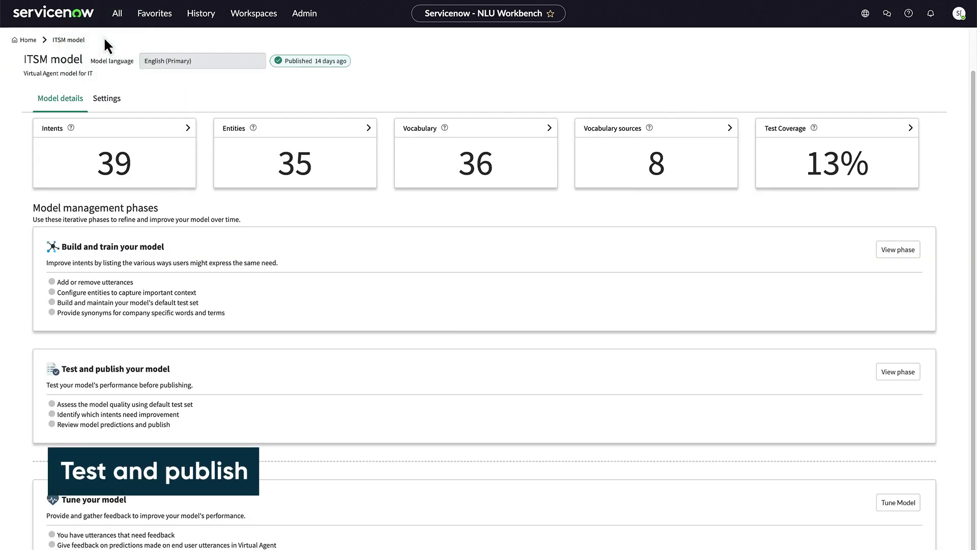
pyautogui.click(898, 372)
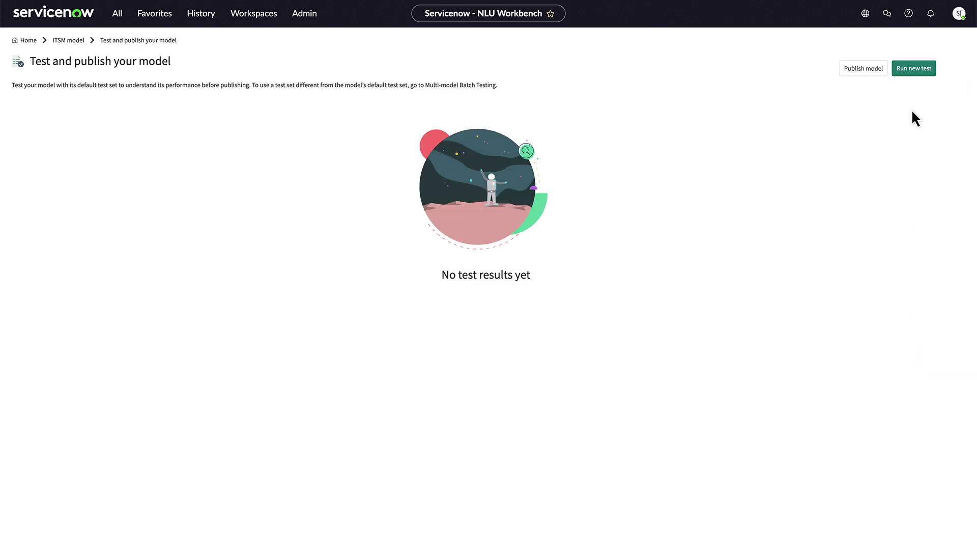
pyautogui.click(914, 68)
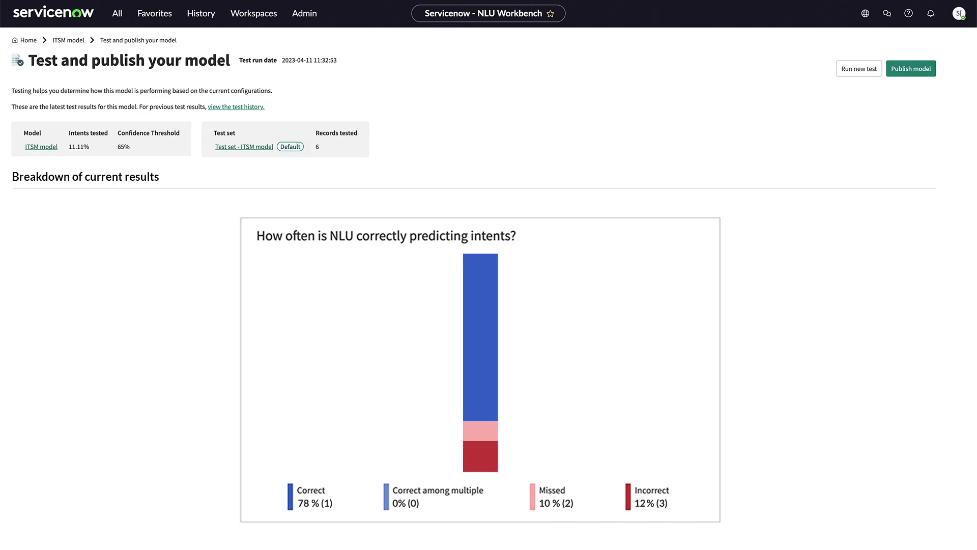
pyautogui.click(914, 68)
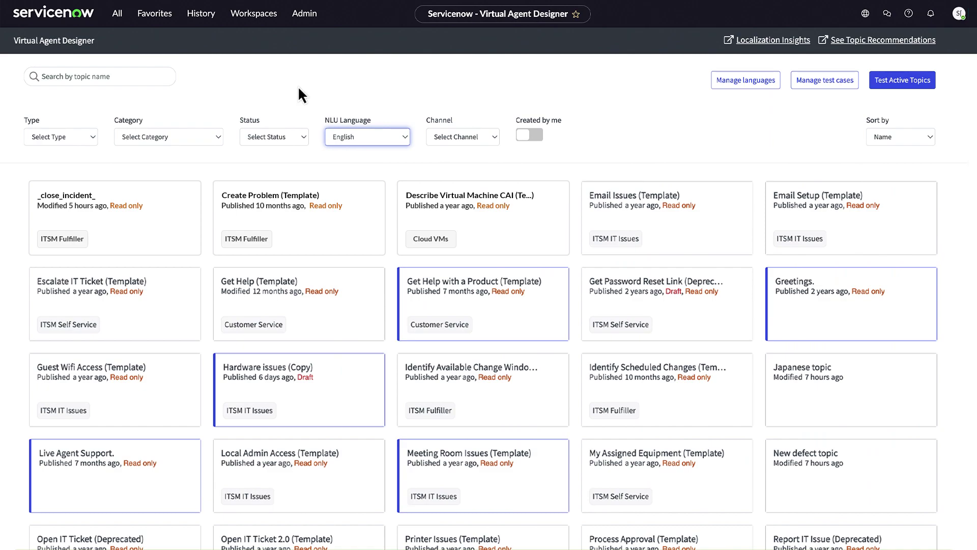
# Check the _close_incident_ topic's Properties NLU section, which has no model or intent mapped
pyautogui.click(64, 236)
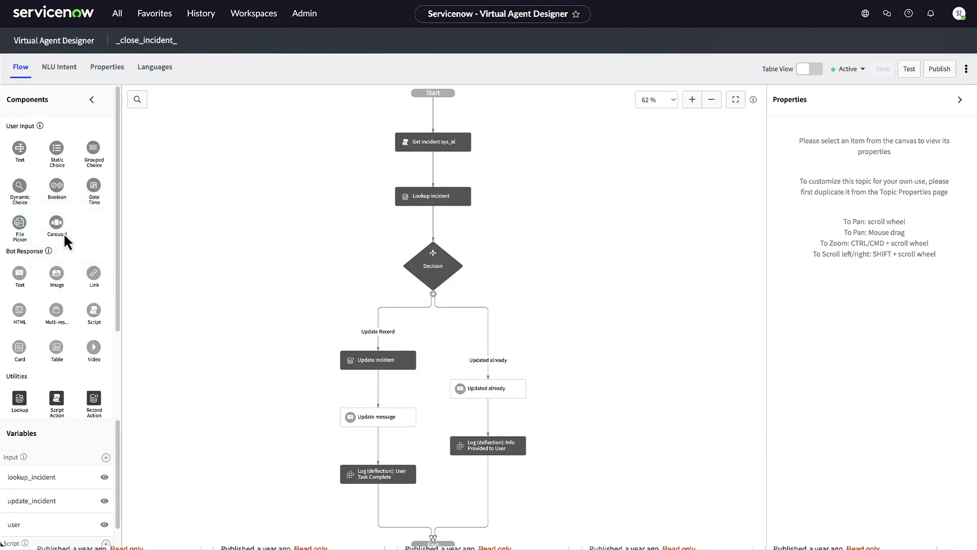
pyautogui.click(103, 66)
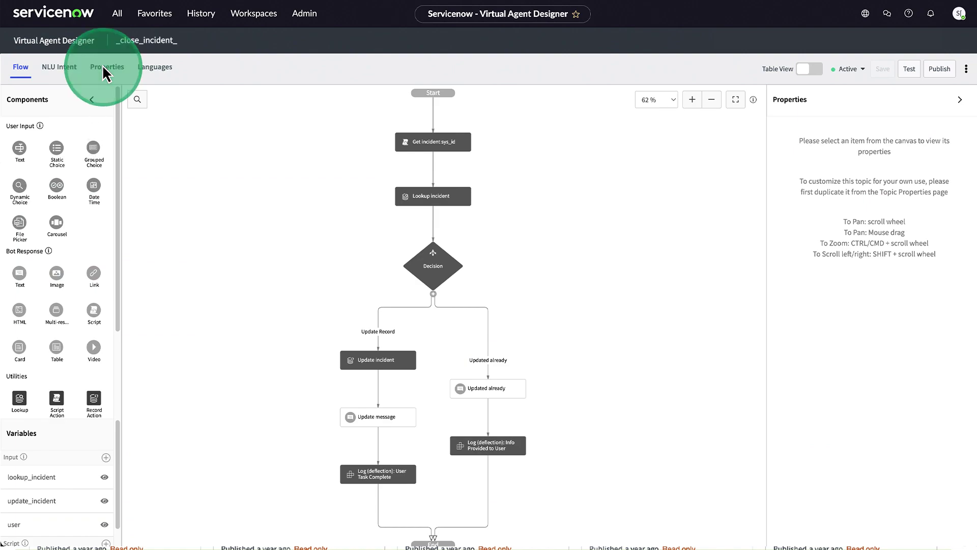
pyautogui.scroll(-4, 102, 65)
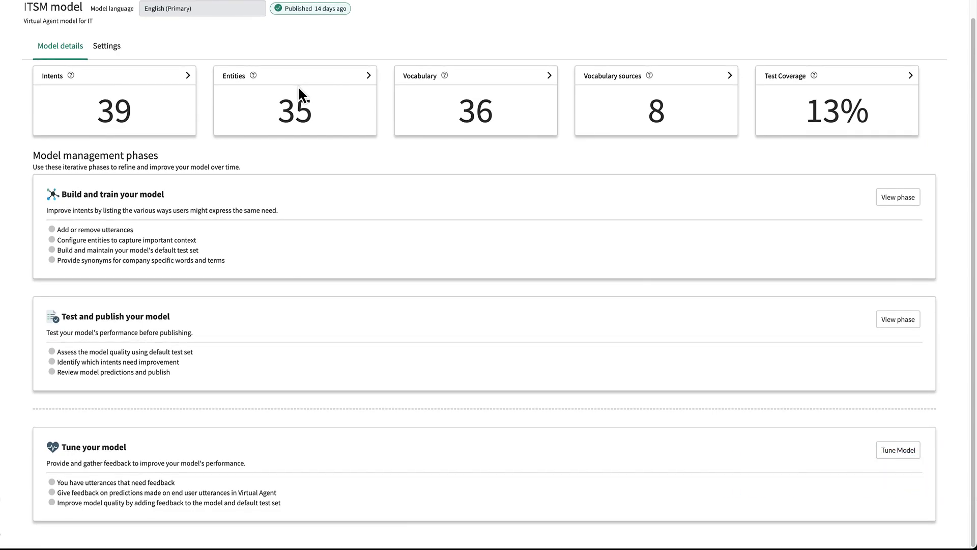
# Tune HR NLU for VA EFL1 with four feedback utterances at a 60/40 split, then train
pyautogui.click(898, 449)
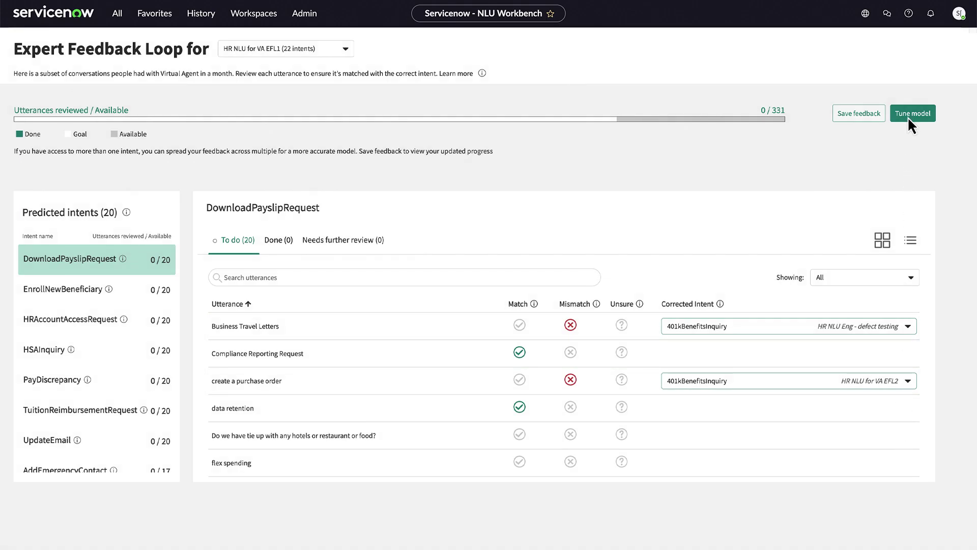
pyautogui.click(910, 115)
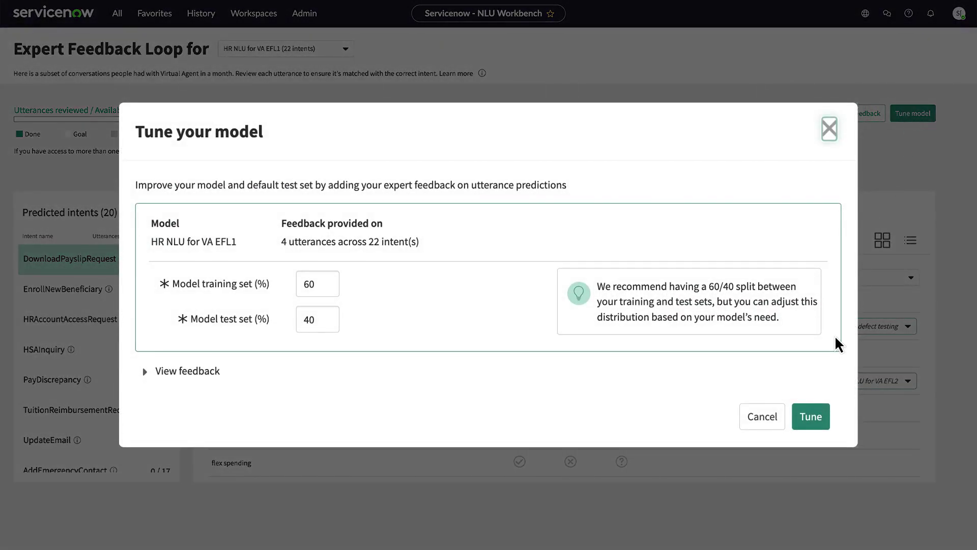
pyautogui.click(810, 419)
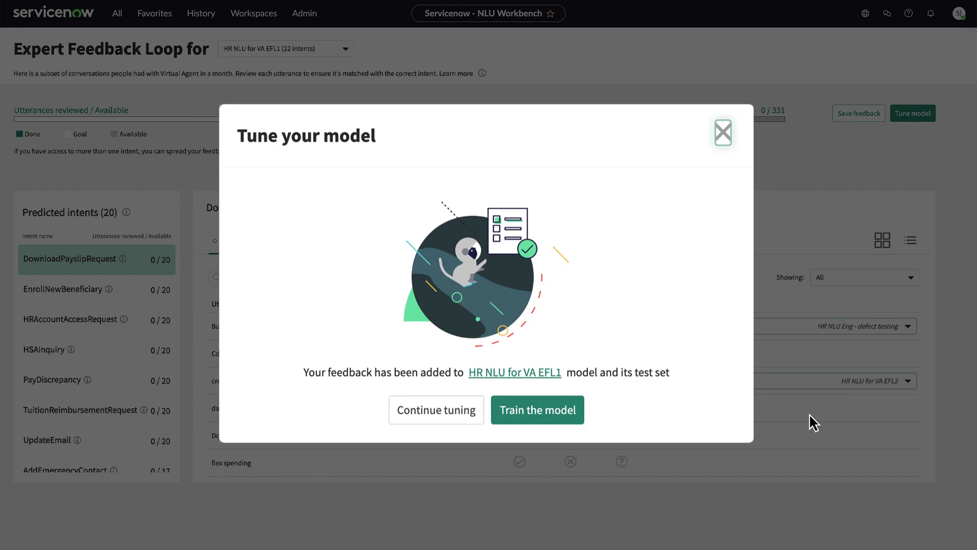
pyautogui.click(543, 412)
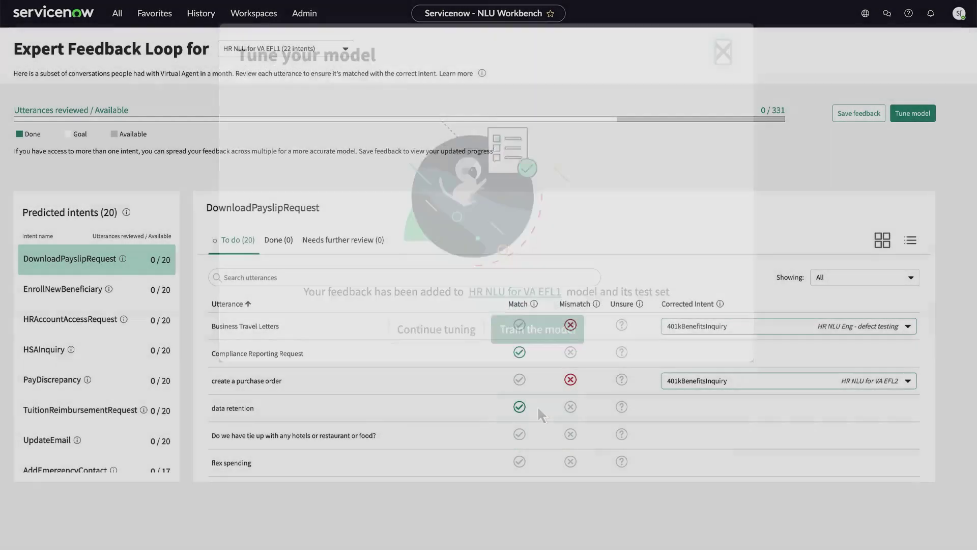